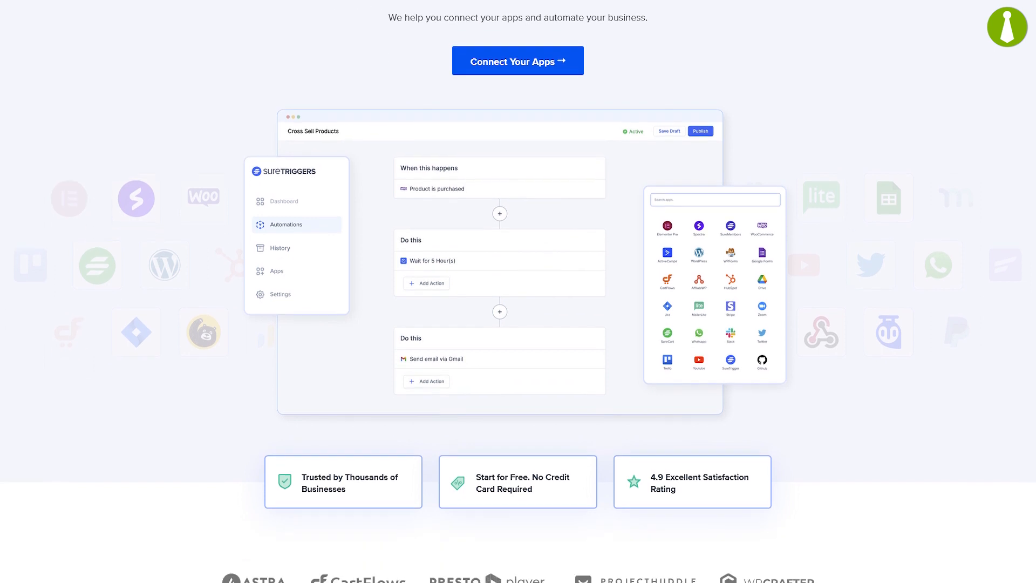
scroll(518, 291, "down", 5)
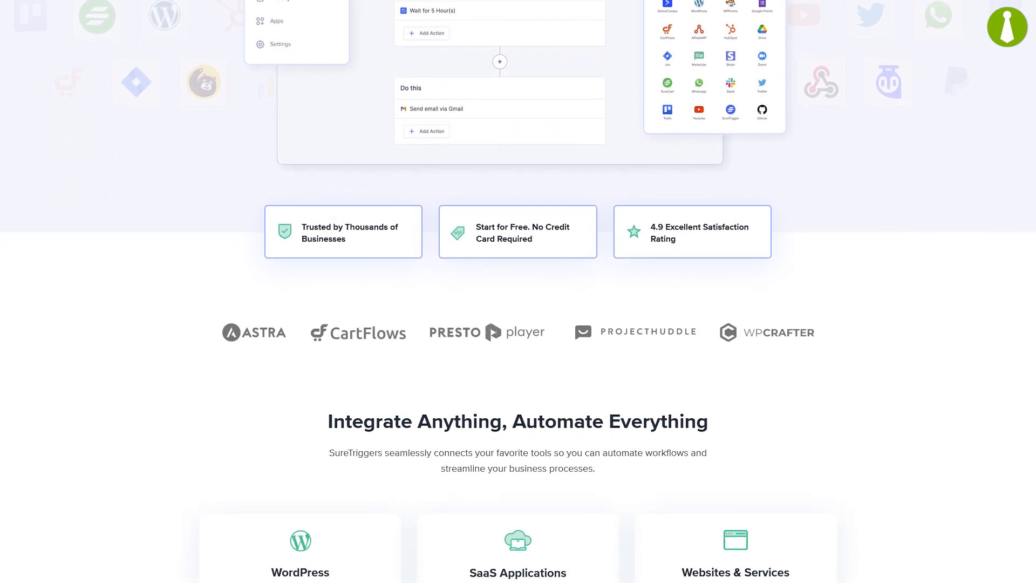
scroll(518, 292, "down", 5)
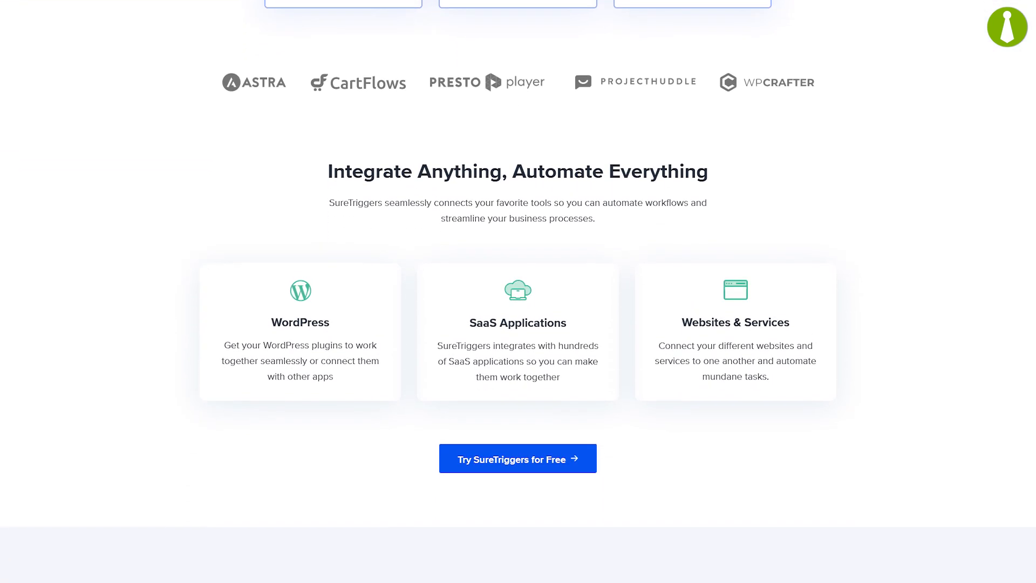
scroll(518, 291, "down", 3)
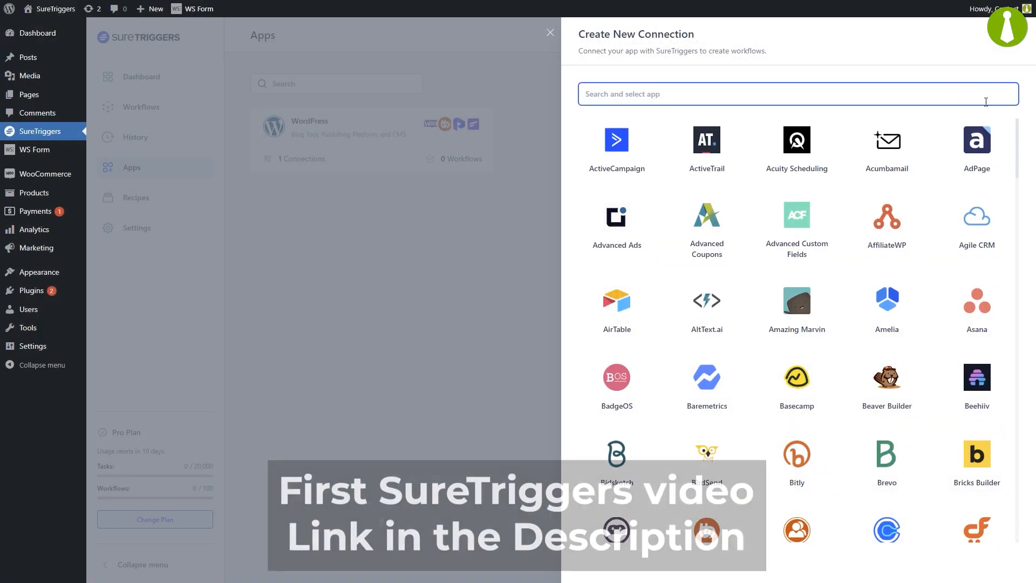
Step: Search the available apps for mainwp when creating a new connection
mouse_move(1017, 125)
left_mouse_down()
mouse_move(1016, 194)
mouse_move(1015, 123)
left_mouse_up()
type("mainwp")
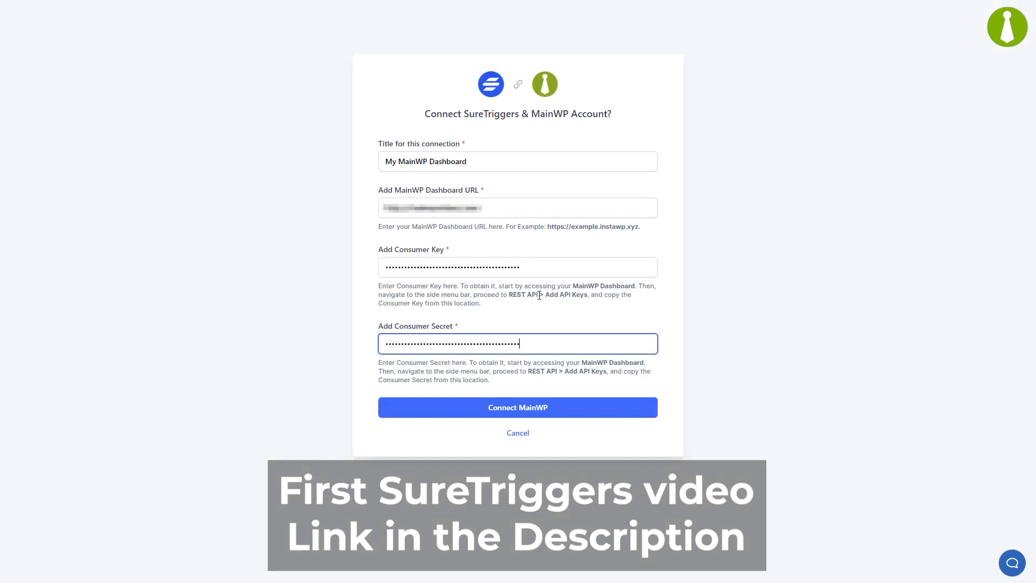
Step: Assign the WordPress - SureTriggers connection to the User Cancels Subscription trigger, and cancel the active subscription from the store's customer account page
left_click(521, 407)
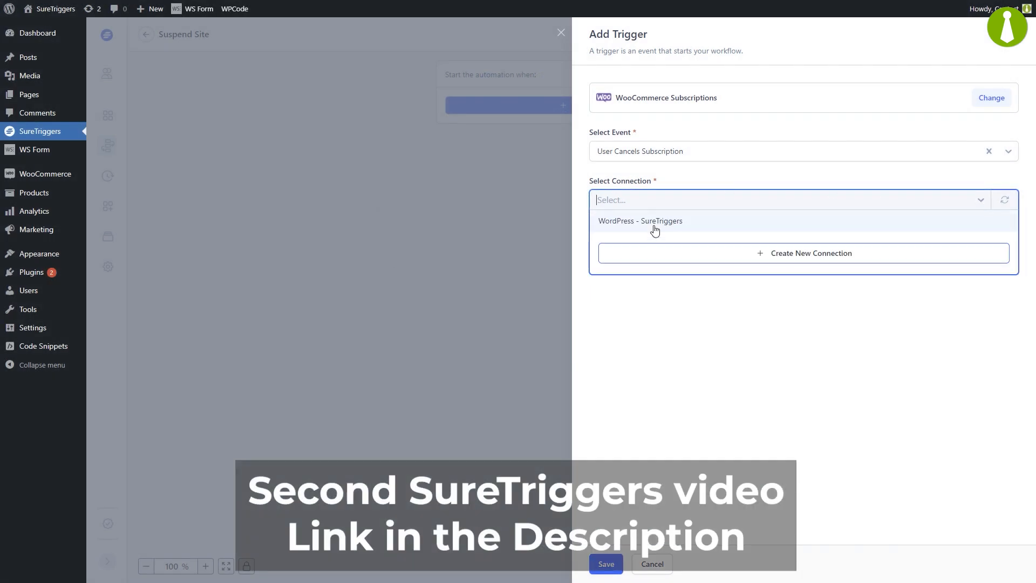
left_click(655, 229)
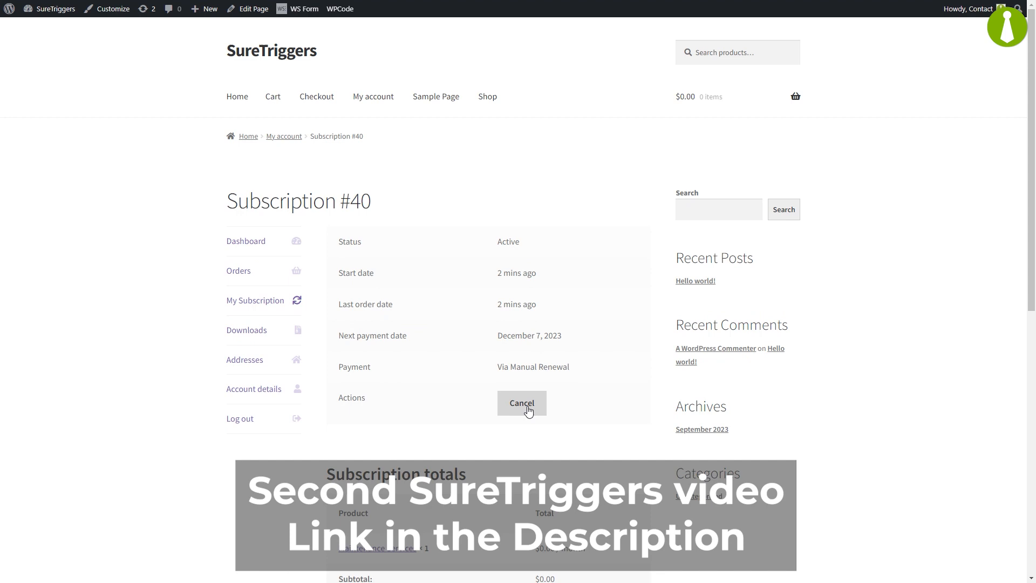
left_click(529, 410)
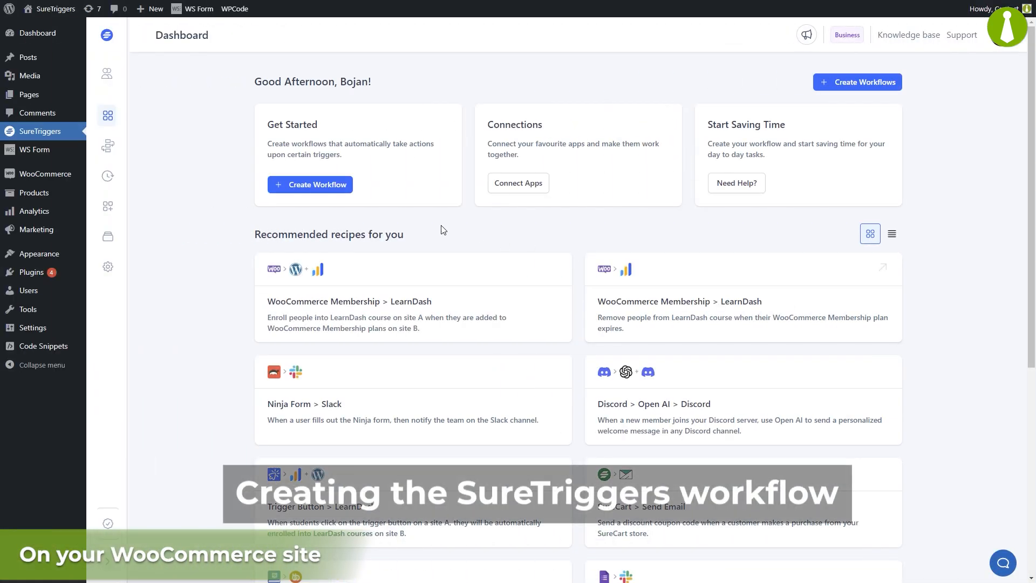
Step: Create a new SureTriggers workflow named "Unsuspend Site"
left_click(304, 186)
type("Unsuspend Site")
left_click(476, 272)
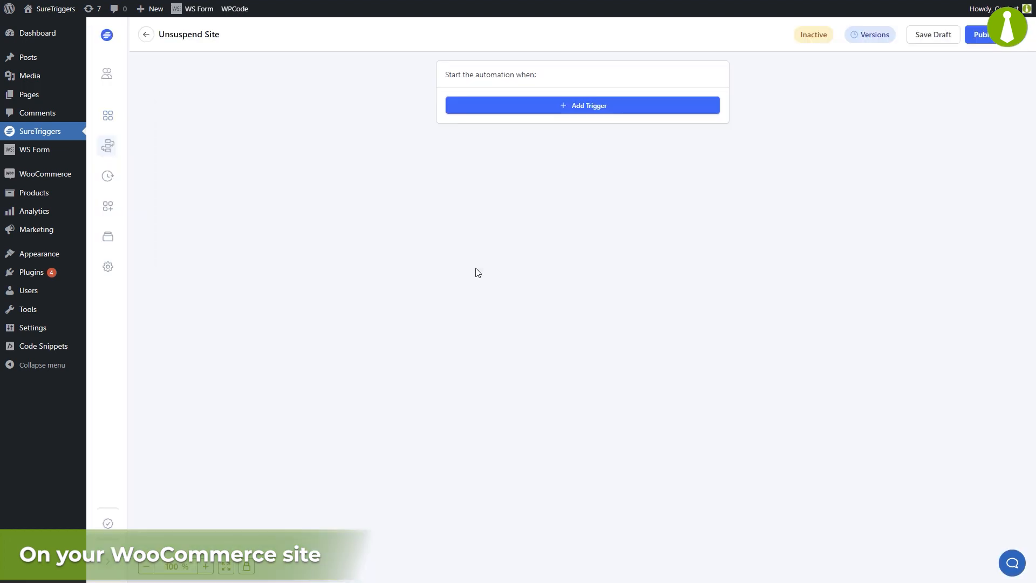
Step: Add a WooCommerce Subscriptions trigger to the workflow with the User Renews Subscription event
left_click(575, 109)
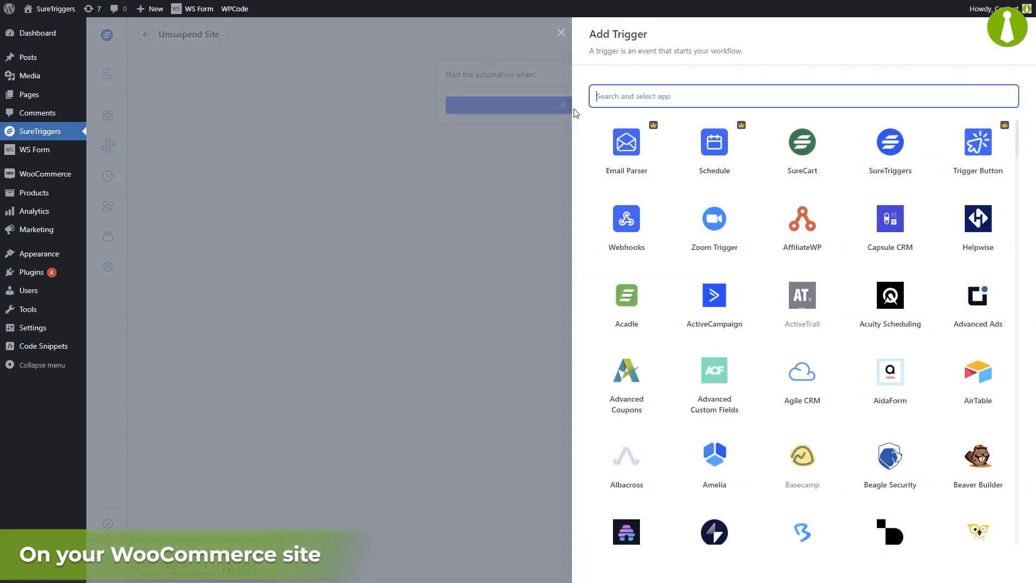
type("wooc")
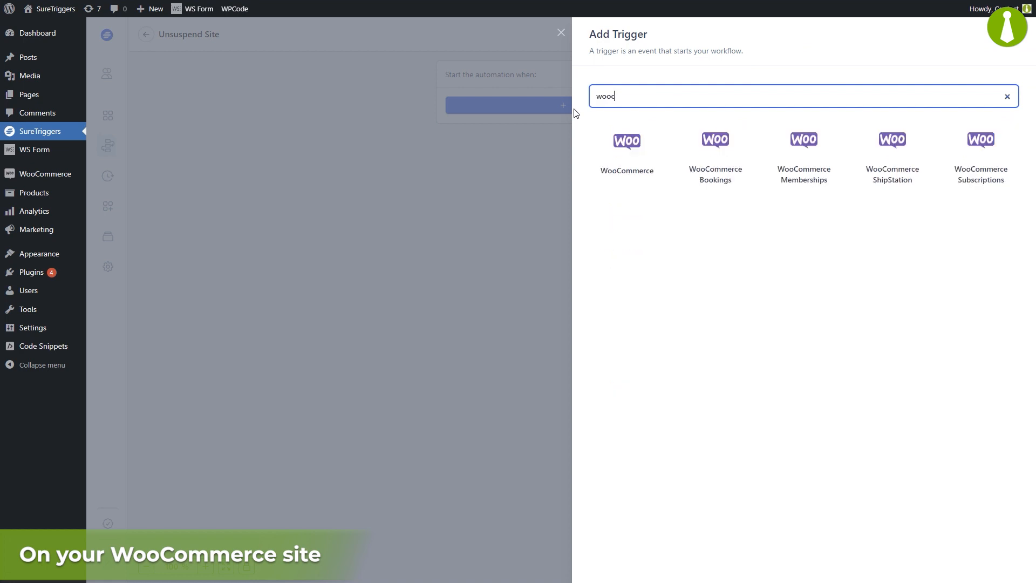
left_click(982, 140)
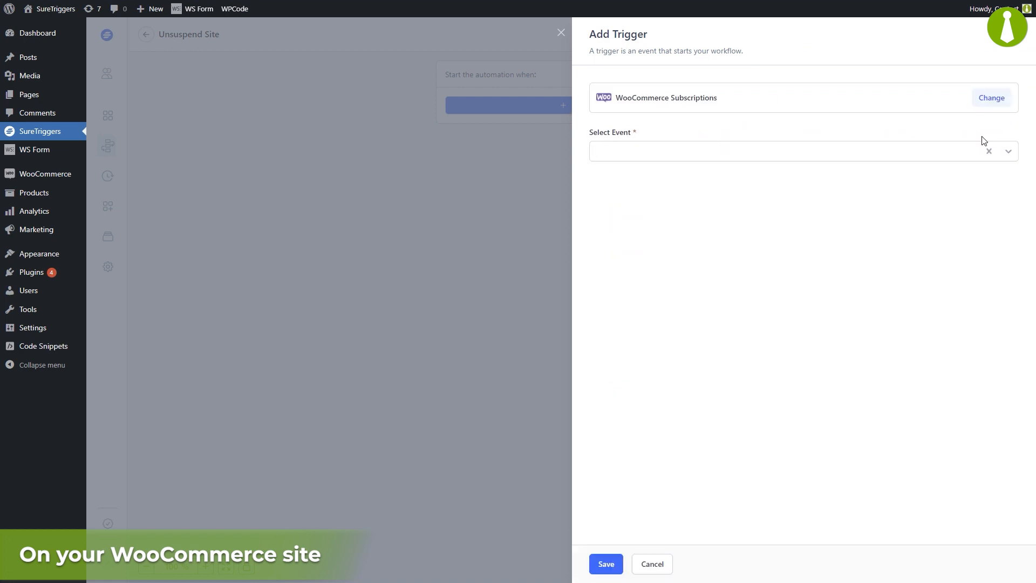
left_click(1007, 151)
left_click_drag(1017, 178, 1017, 228)
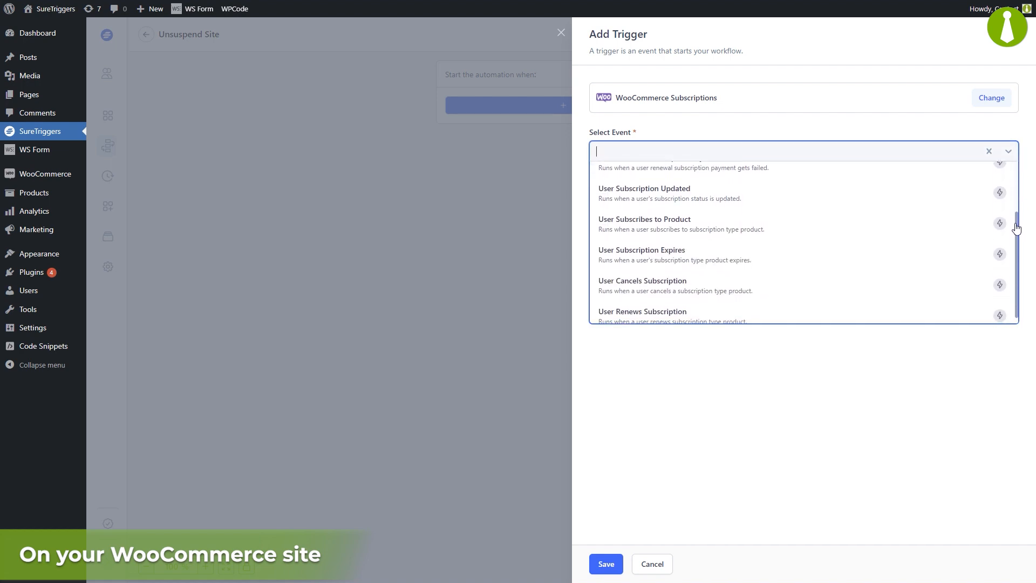
left_click(812, 313)
Step: Set the trigger's connection to WordPress - SureTriggers and its subscription to Maintenance Services
left_click(981, 204)
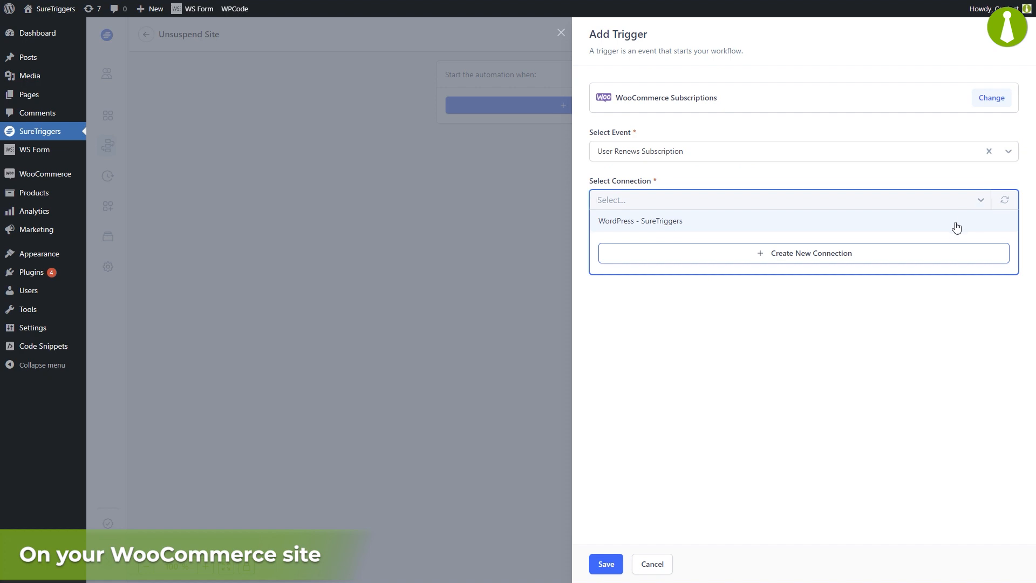
left_click(955, 222)
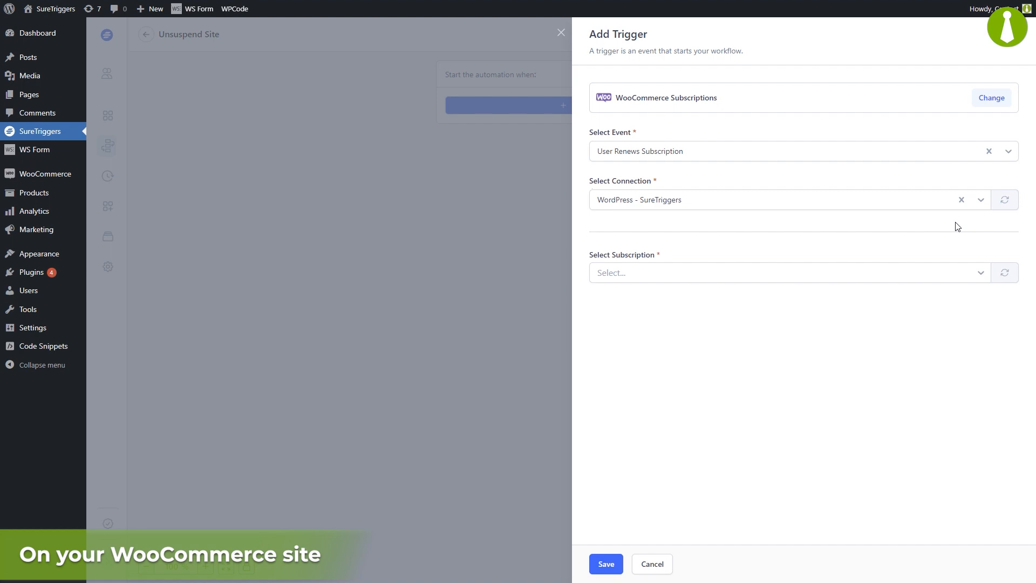
left_click(850, 274)
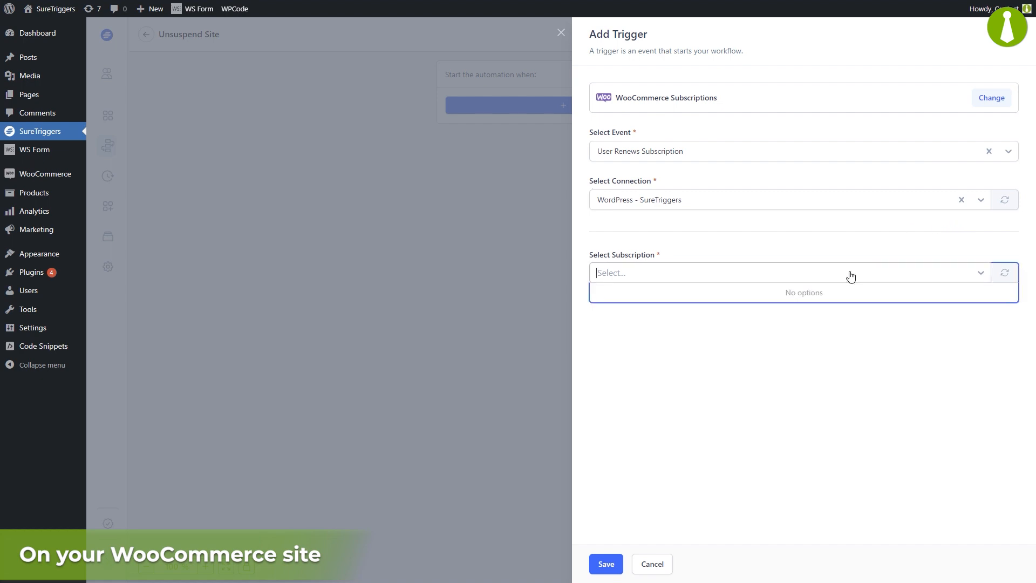
left_click(842, 293)
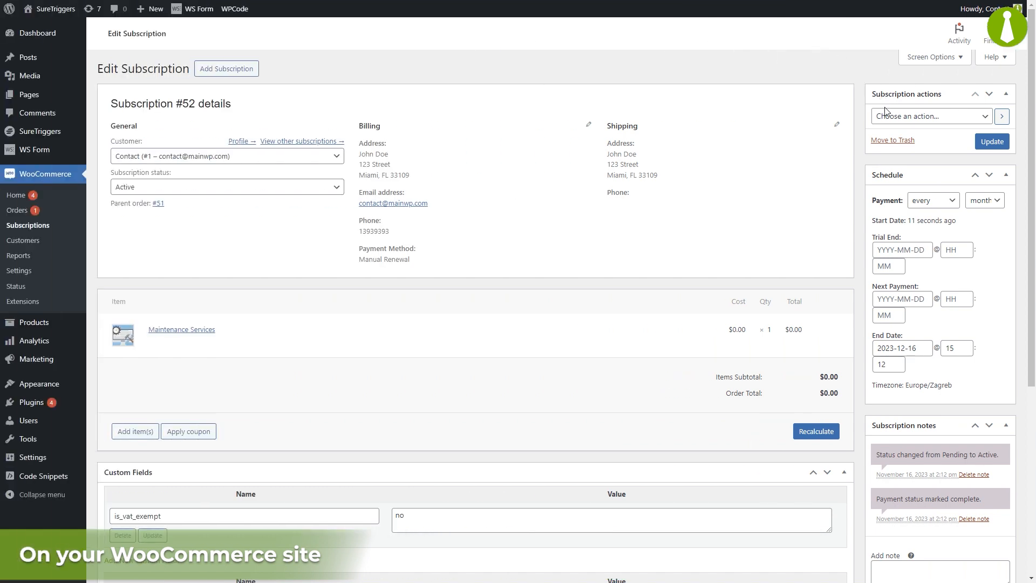
Step: Create a pending renewal order for the active Maintenance Services subscription in WooCommerce and update the subscription
left_click(885, 115)
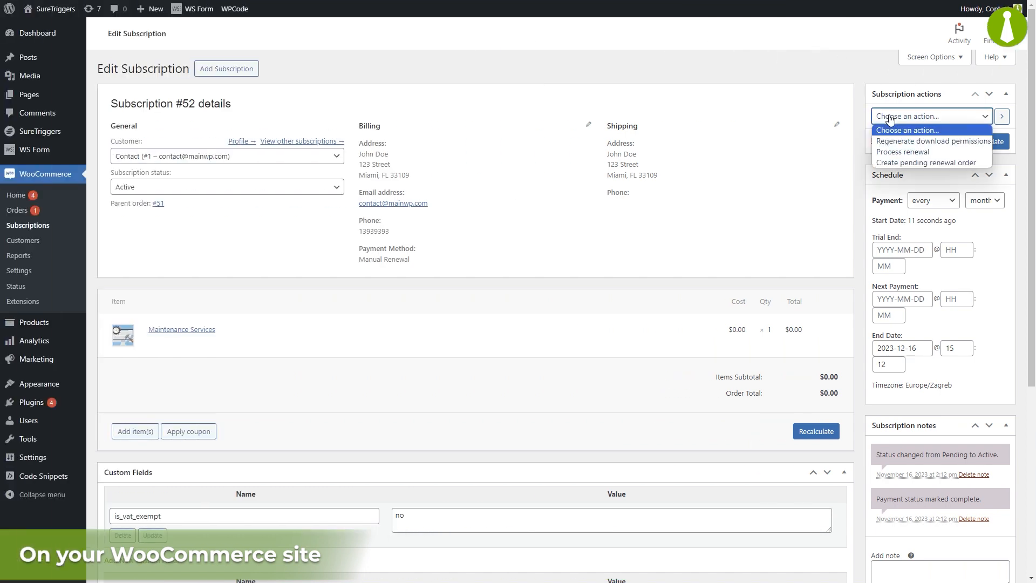
left_click(909, 164)
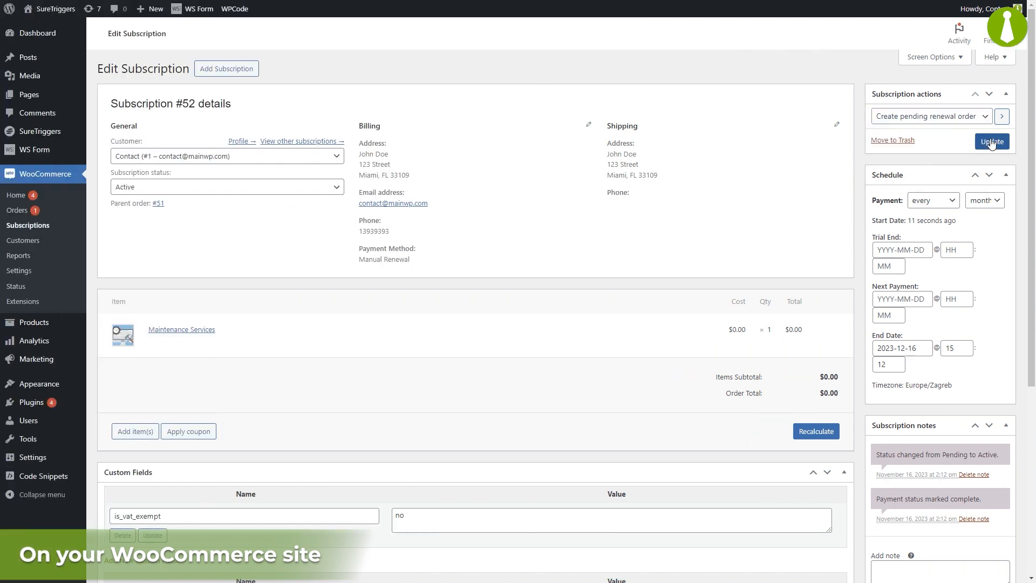
left_click(992, 141)
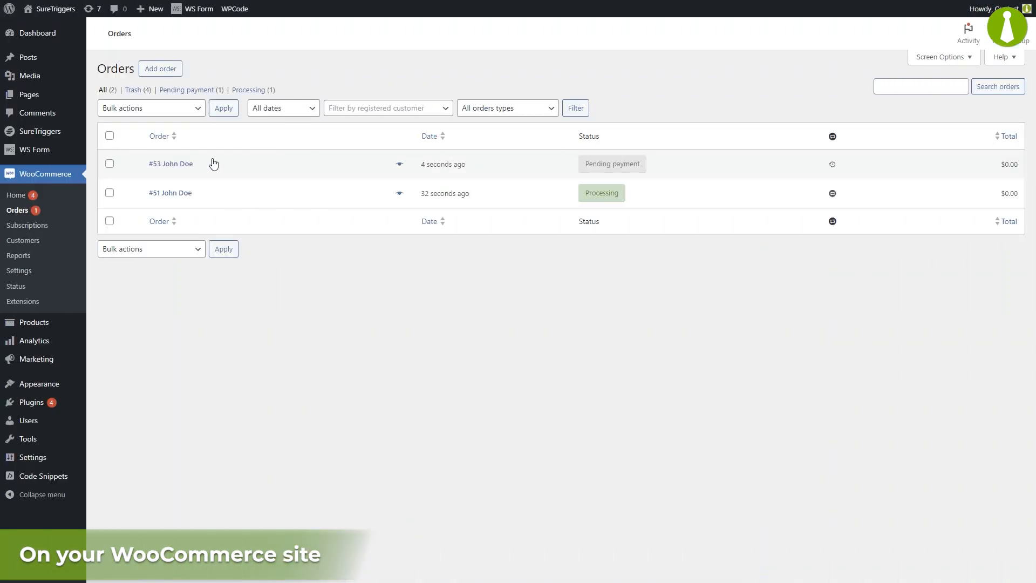
Step: Change the status of the pending-payment renewal order to completed in the WooCommerce orders list
left_click(110, 164)
left_click(138, 109)
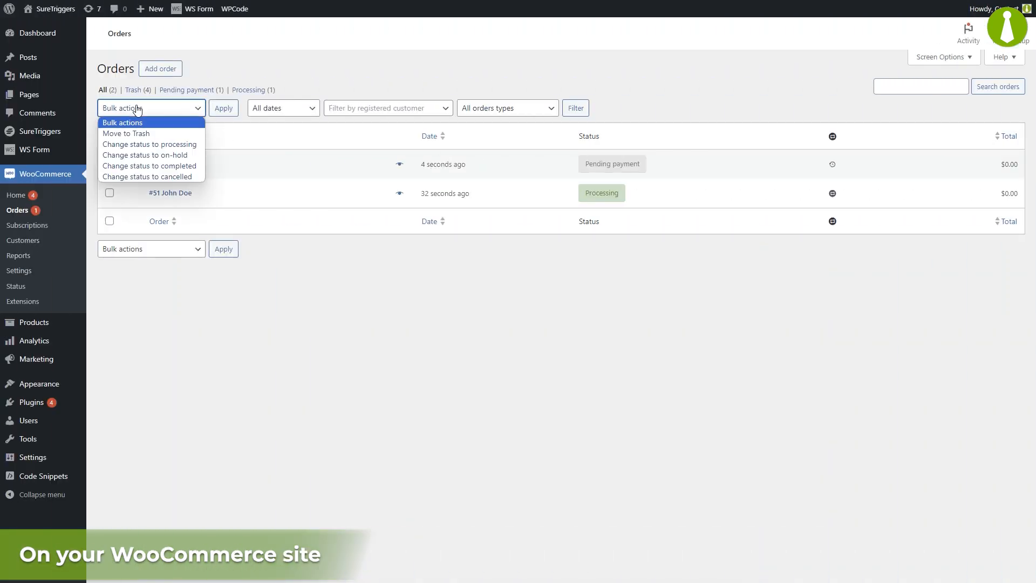
left_click(149, 166)
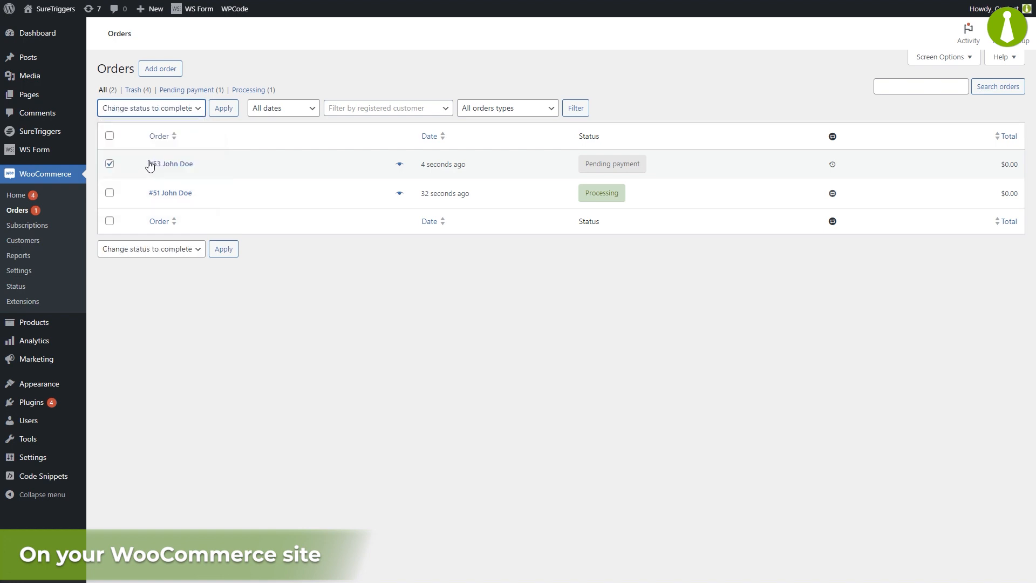
left_click(233, 110)
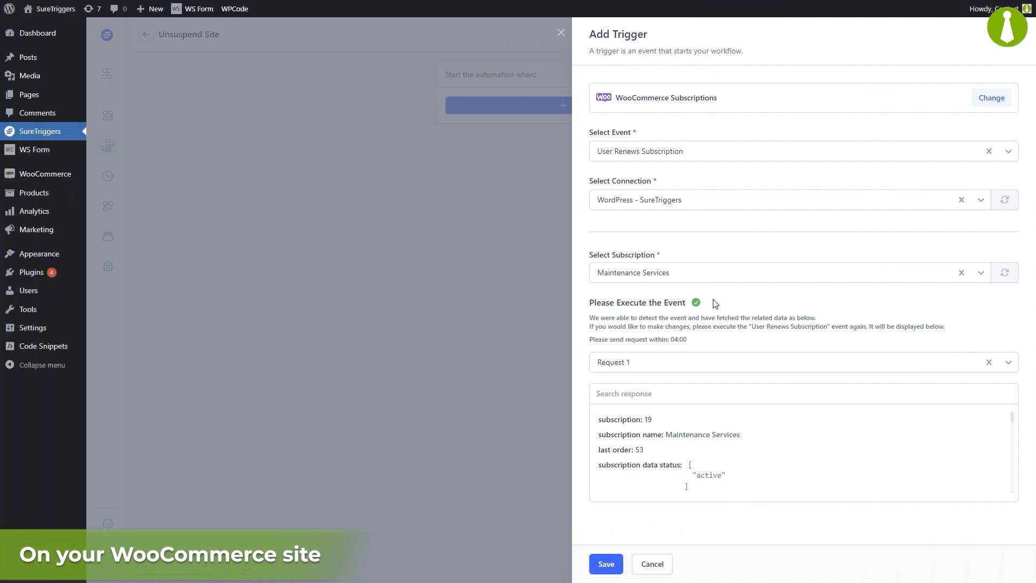
Step: Review the fetched renewal event data through to the user details and save the trigger
left_click_drag(1013, 420, 1012, 497)
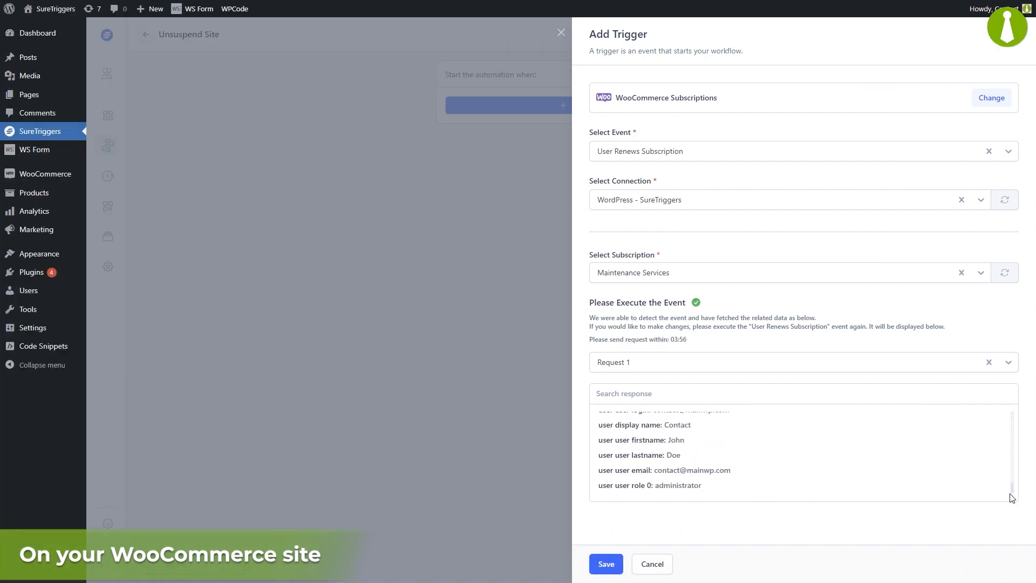
left_click(604, 565)
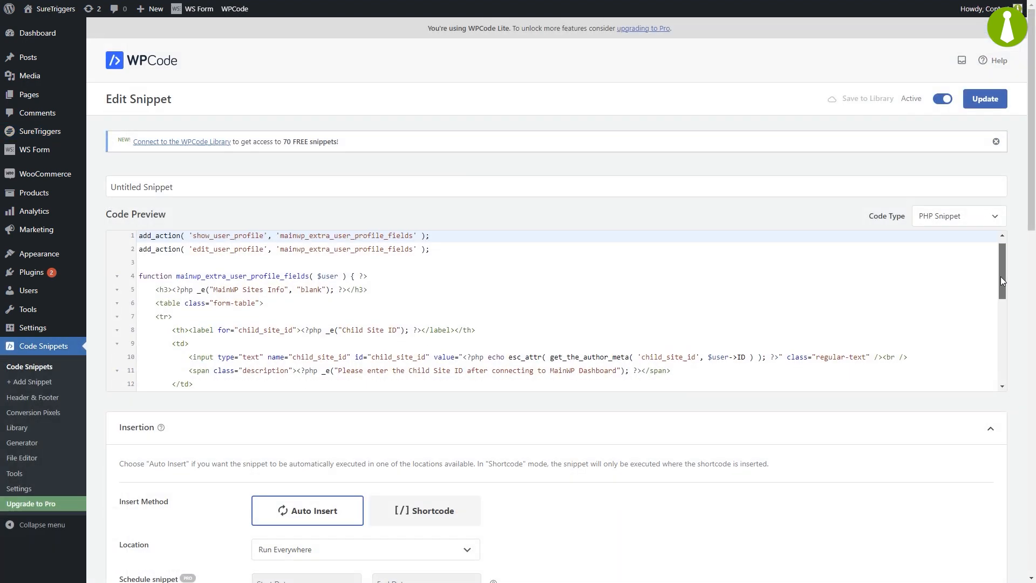
Step: Enter 47 as the Child Site ID under MainWP Sites Info in the WordPress user profile
scroll(986, 369, "down", 5)
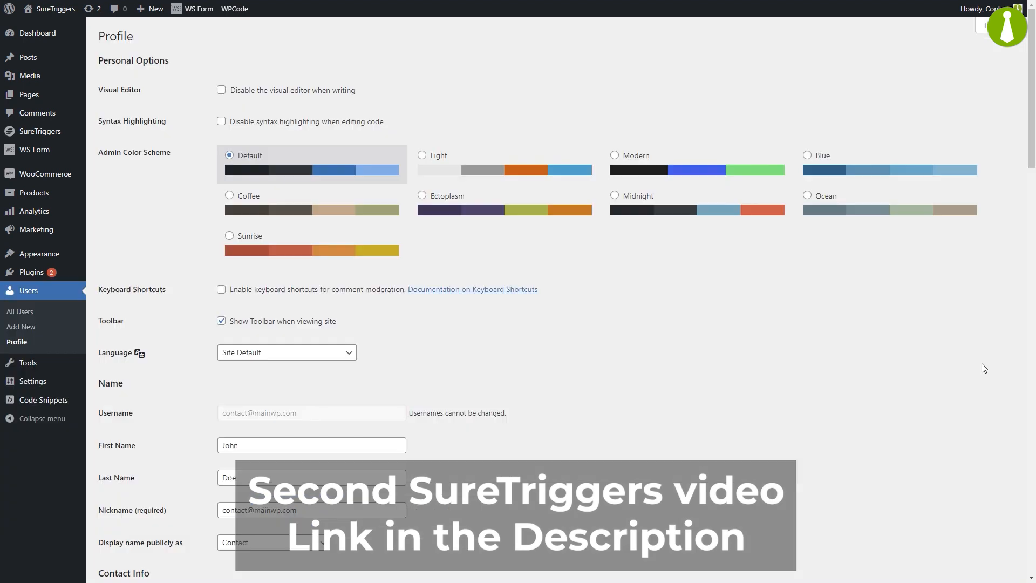
left_click_drag(1031, 151, 990, 361)
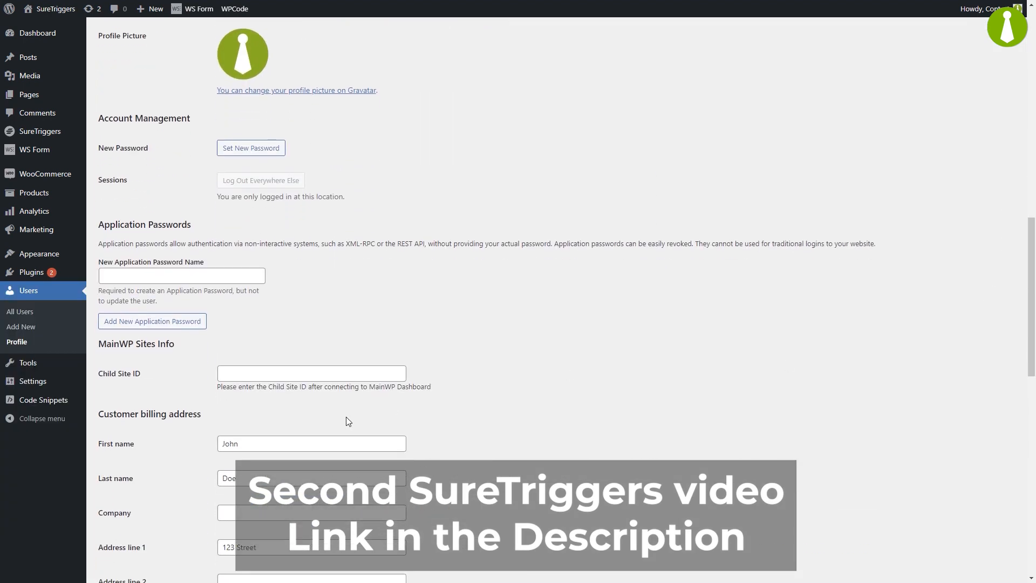
left_click(265, 377)
type("47")
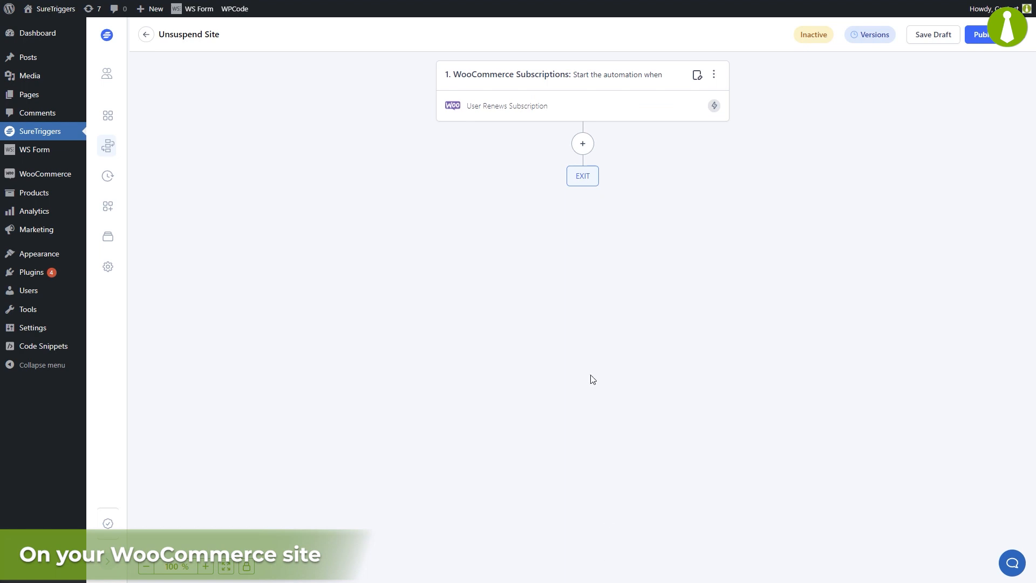
Step: Add a WordPress action after the trigger with the Find User Meta event and the WordPress - SureTriggers connection
left_click(583, 143)
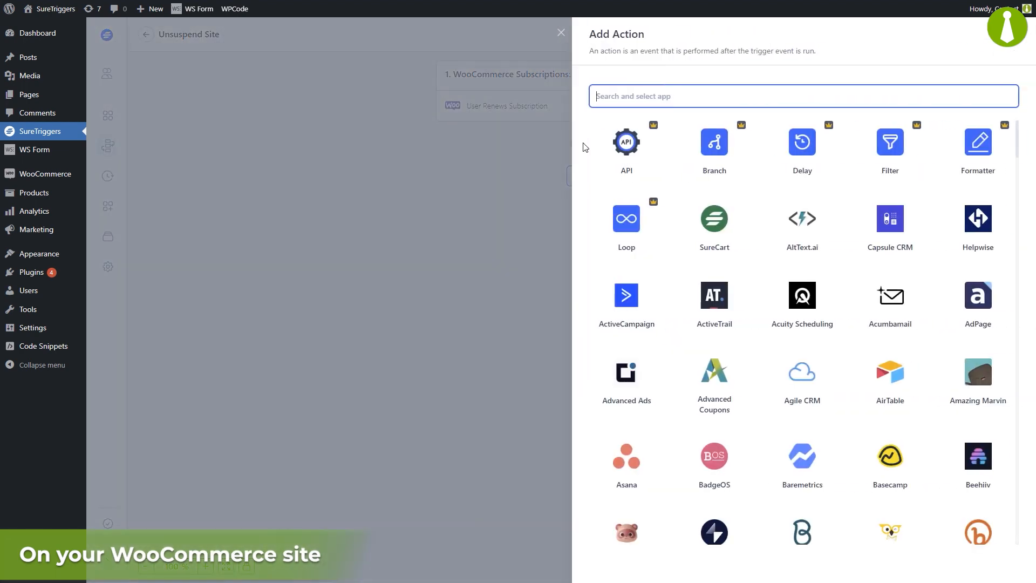
type("word")
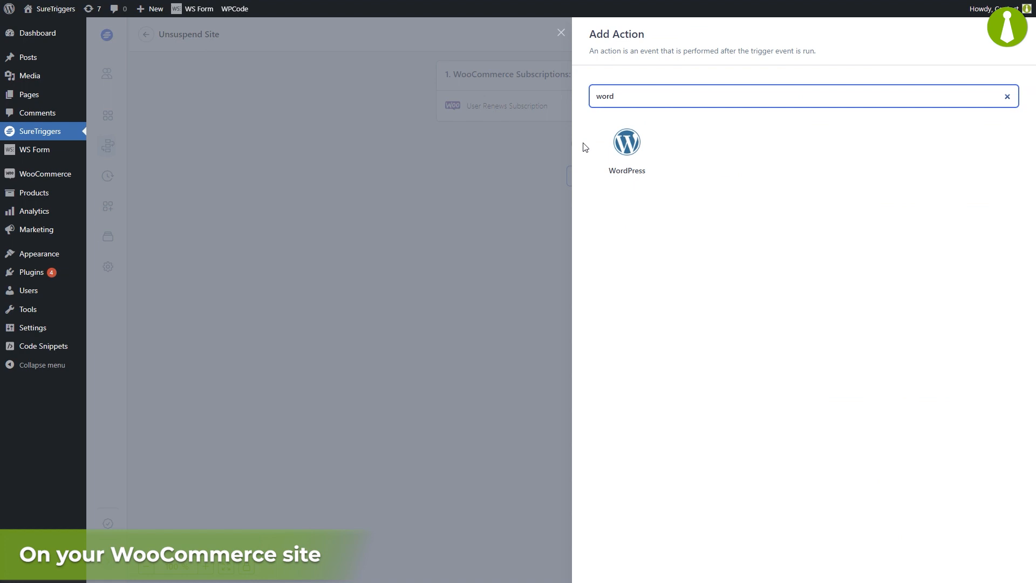
left_click(622, 144)
left_click(682, 188)
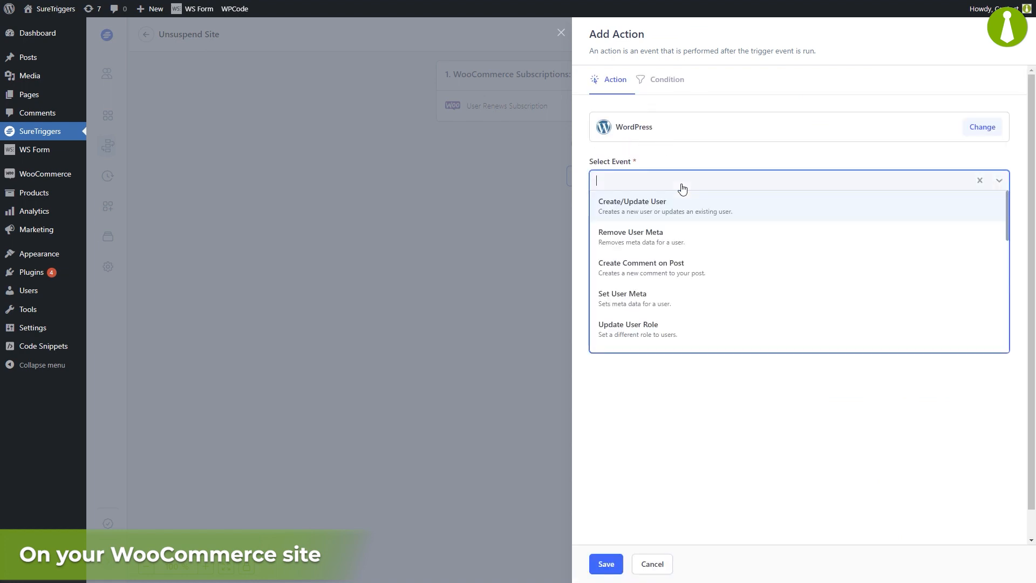
type("meta")
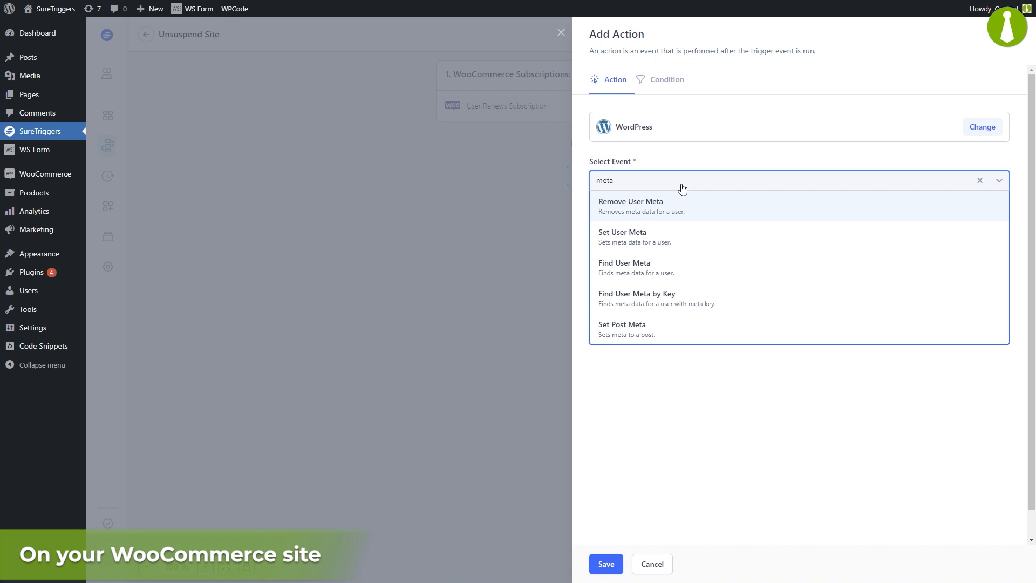
left_click(685, 268)
left_click(678, 231)
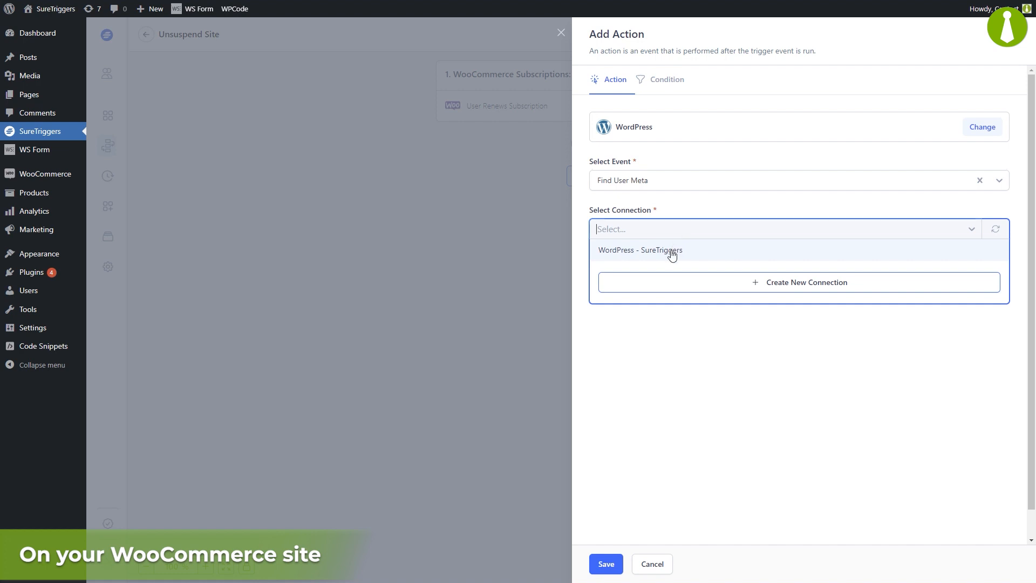
left_click(673, 252)
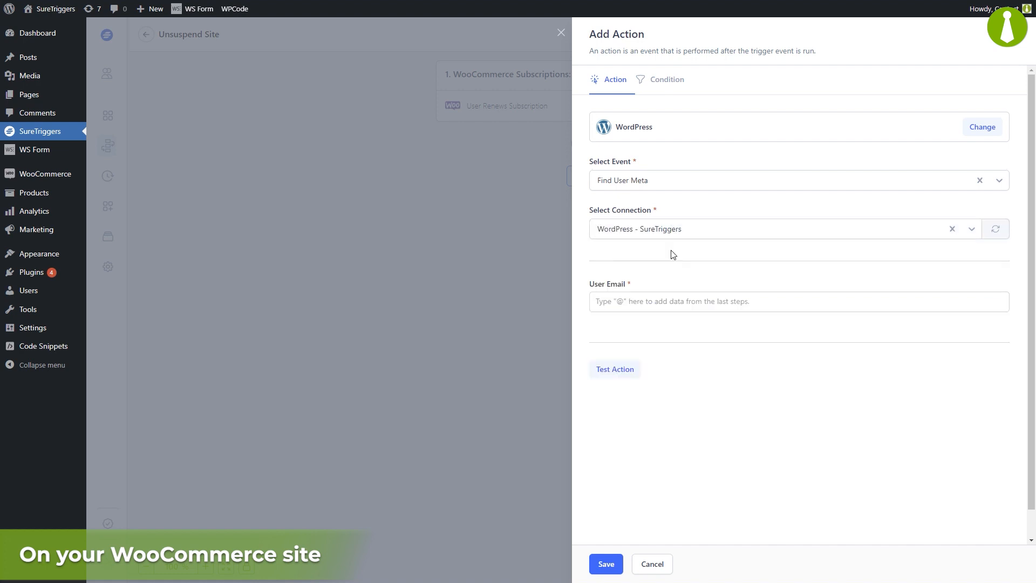
Step: Map the User Email field to User User Login from the WooCommerce subscription data and test the Find User Meta action
left_click(666, 302)
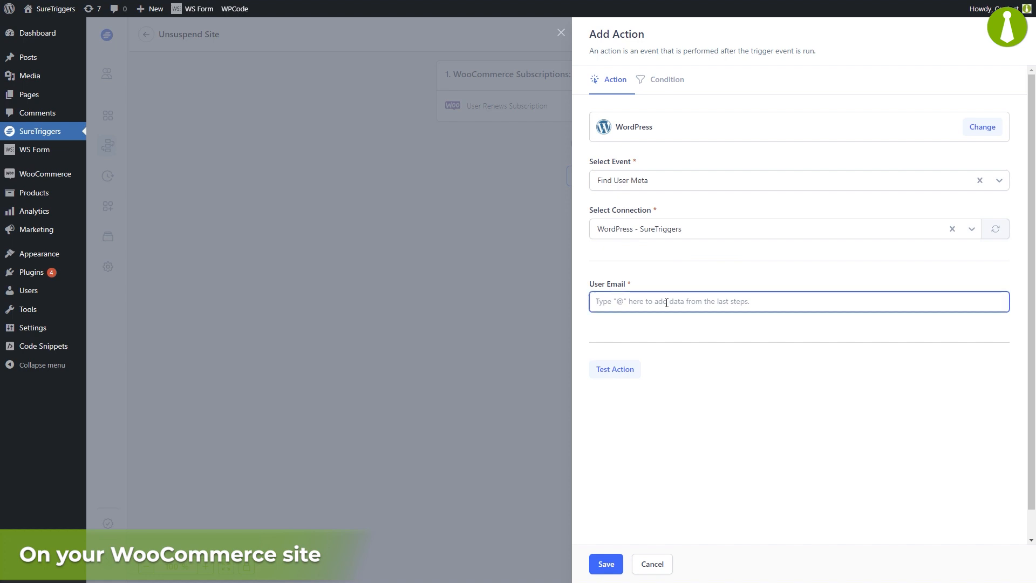
type("@")
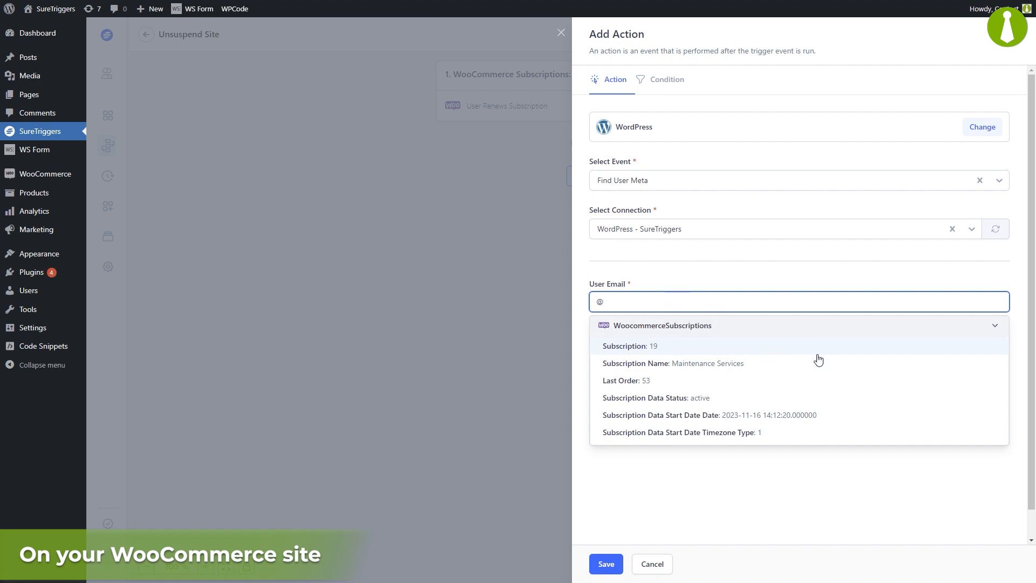
middle_click(910, 378)
middle_click(903, 403)
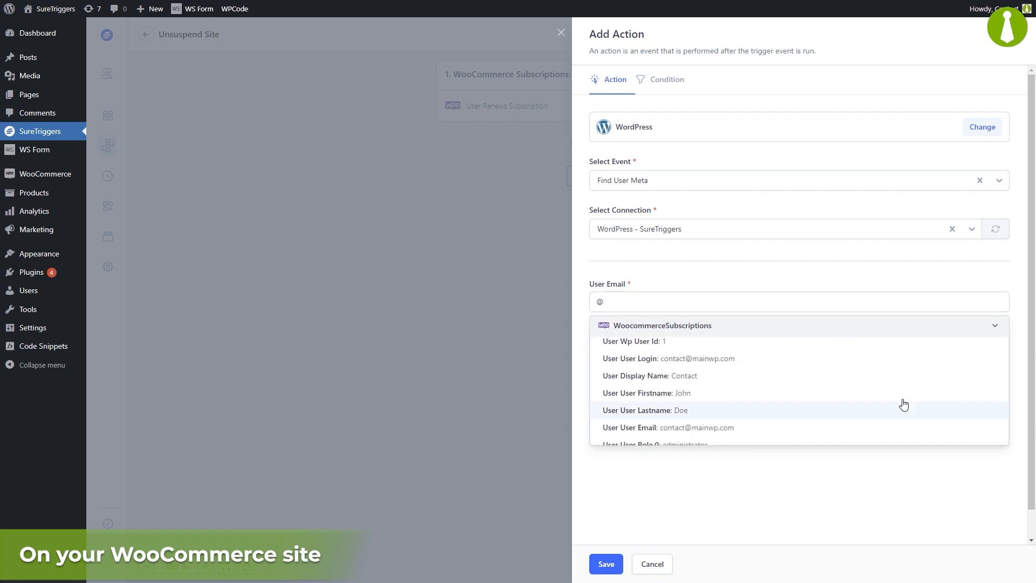
left_click(897, 369)
left_click(614, 375)
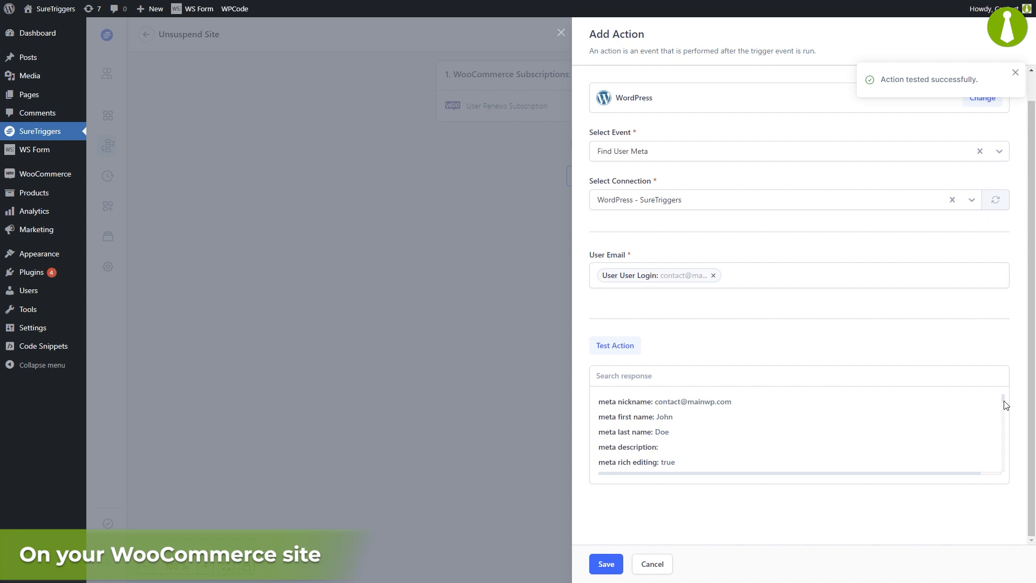
Step: Locate the meta child site id in the test response and save the Find User Meta action
left_click_drag(1002, 399, 999, 463)
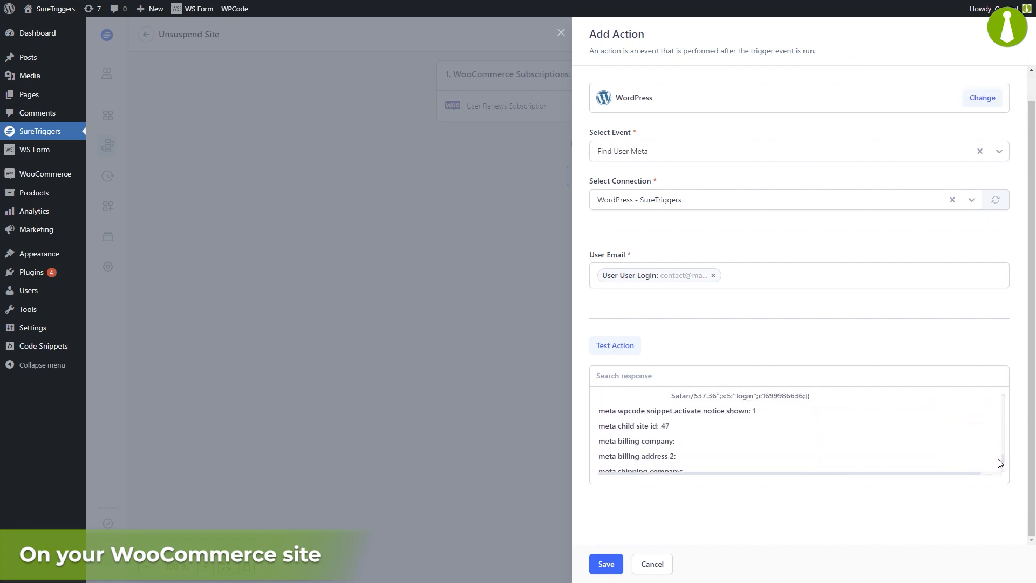
left_click_drag(604, 426, 675, 429)
left_click(674, 430)
left_click(605, 564)
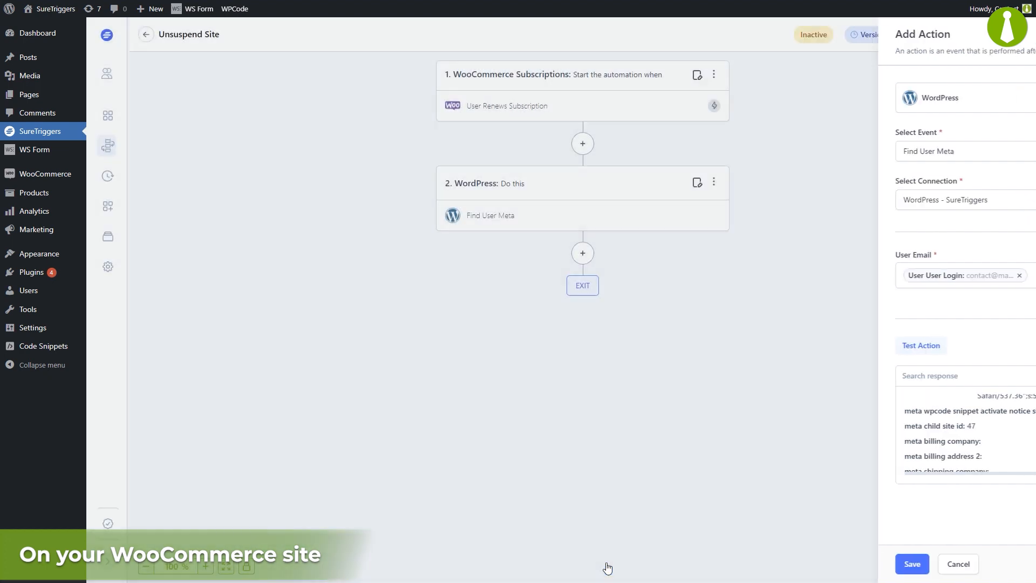
Step: Add a MainWP action after Find User Meta with the Unsuspend Site event and the My MainWP Dashboard connection
left_click(583, 254)
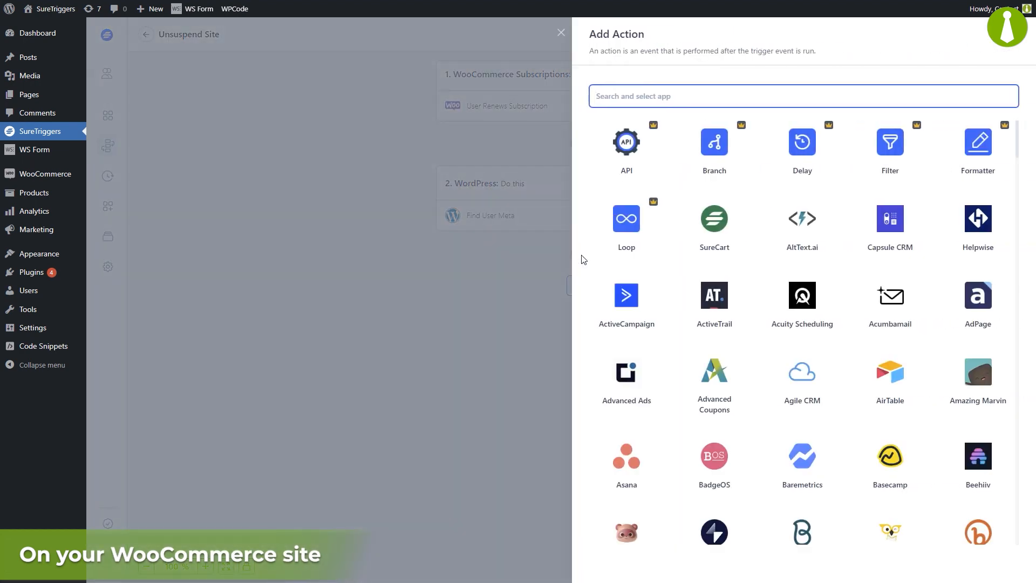
type("mainwp")
left_click(624, 144)
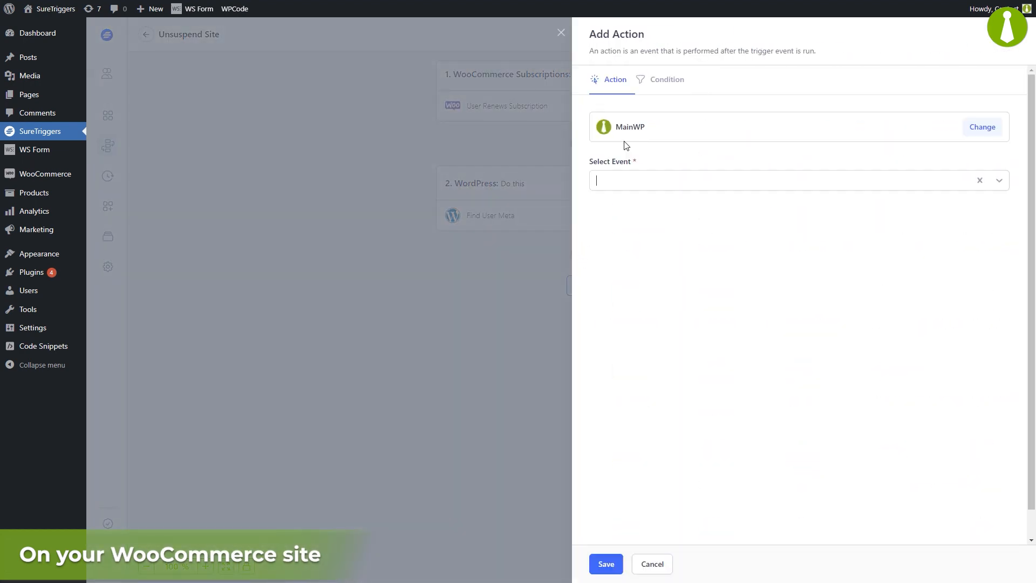
left_click(623, 184)
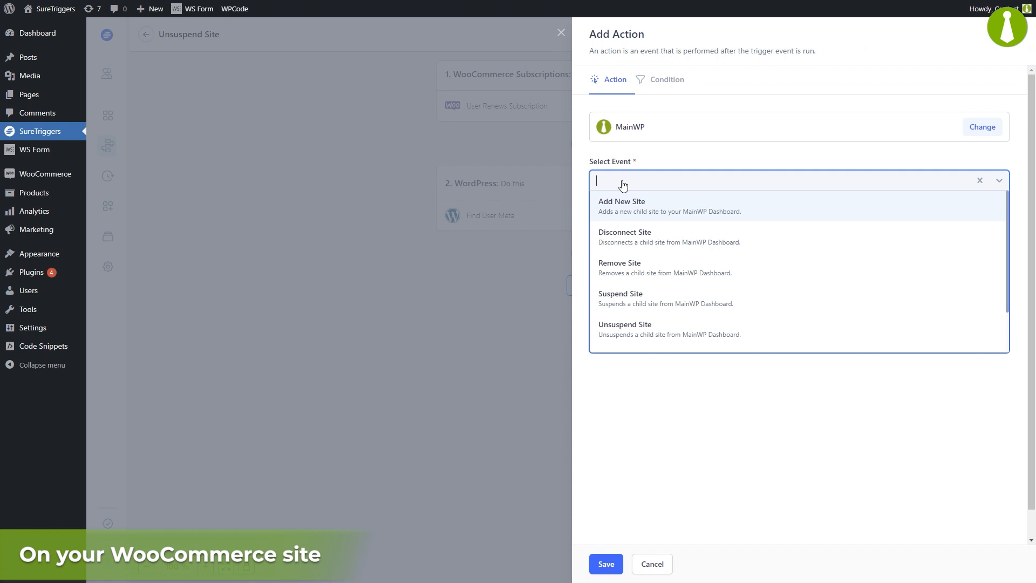
left_click(617, 331)
left_click(628, 232)
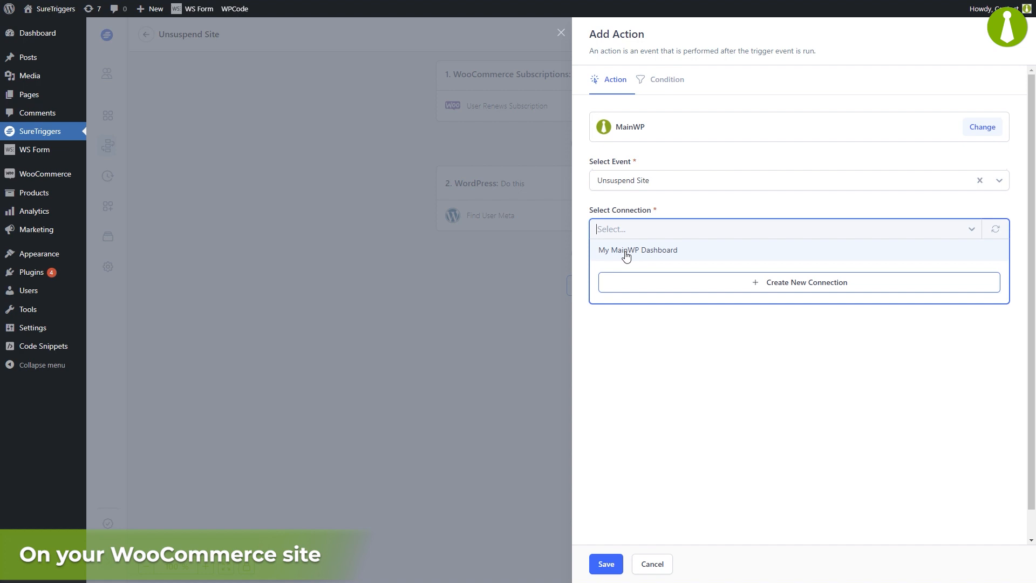
left_click(626, 251)
Step: Map the Site ID of the Unsuspend Site action to Meta Child Site Id from the WordPress step's data
type("@")
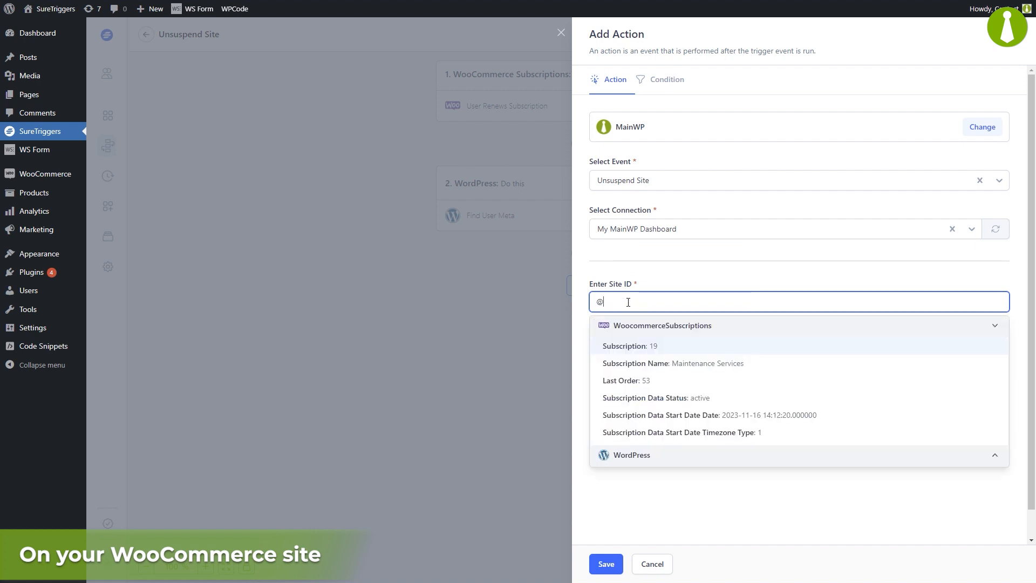
left_click(719, 455)
scroll(764, 507, "down", 1)
scroll(764, 508, "down", 8)
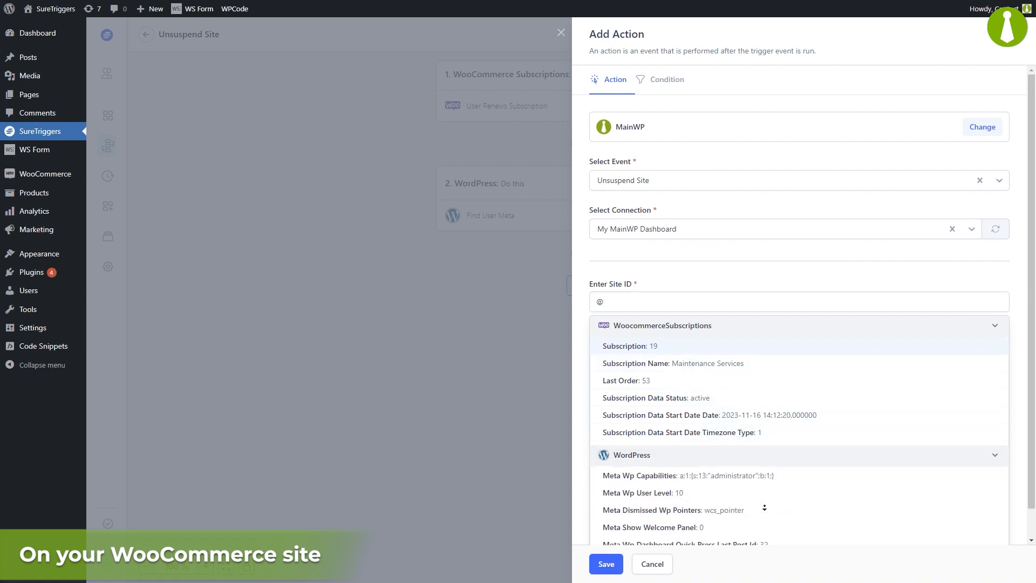
scroll(764, 507, "down", 10)
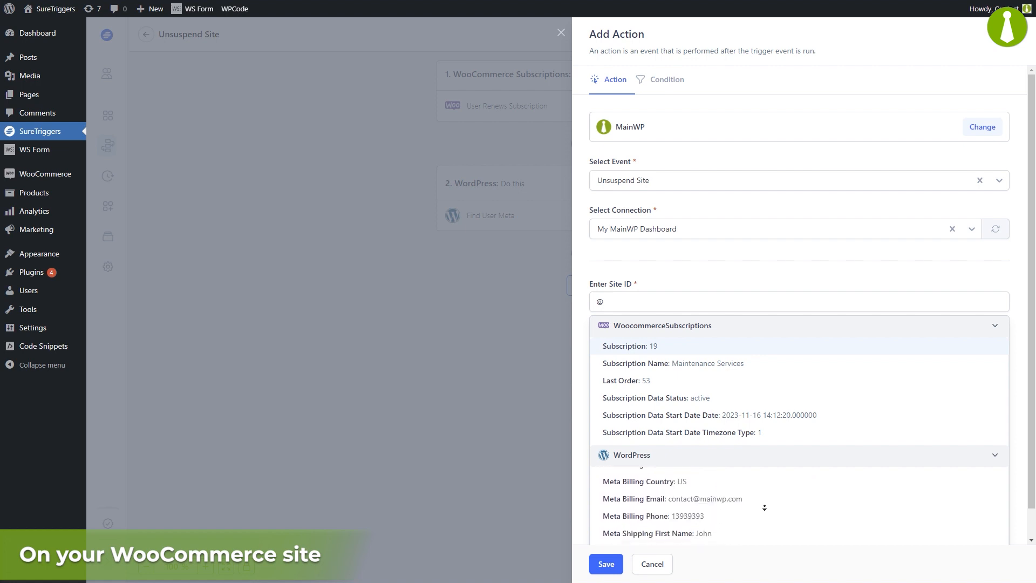
scroll(764, 508, "down", 3)
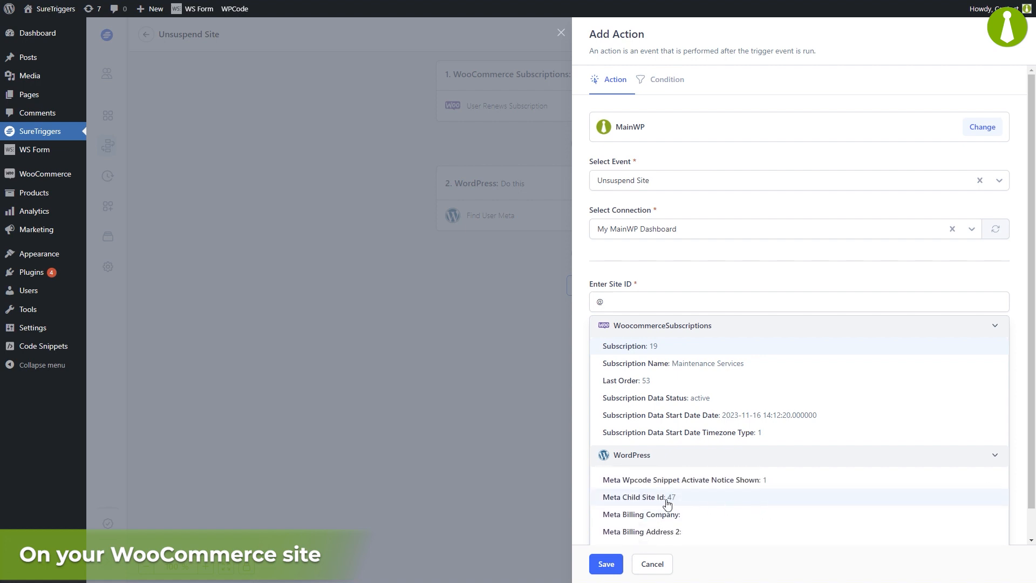
left_click(704, 505)
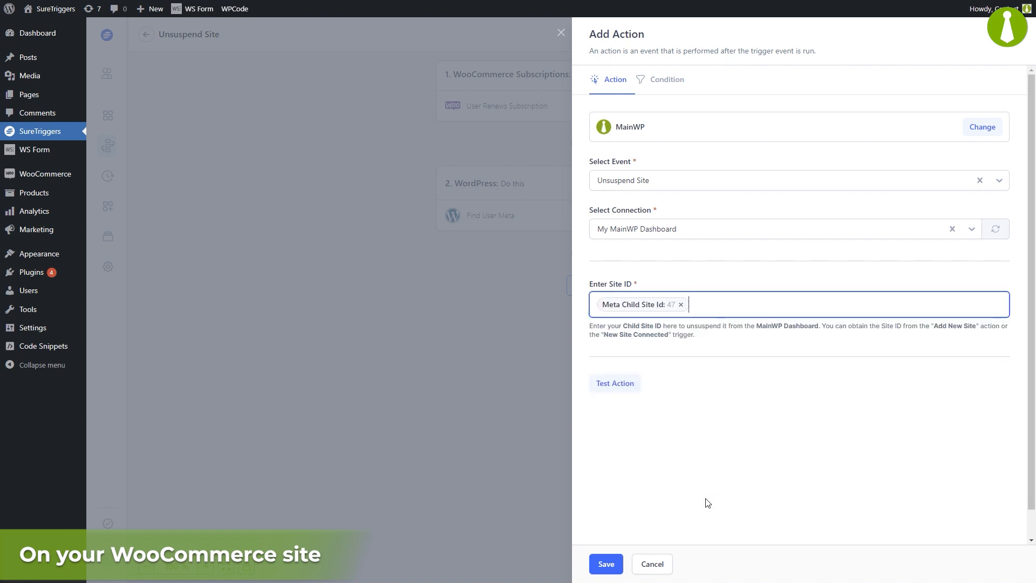
left_click(708, 503)
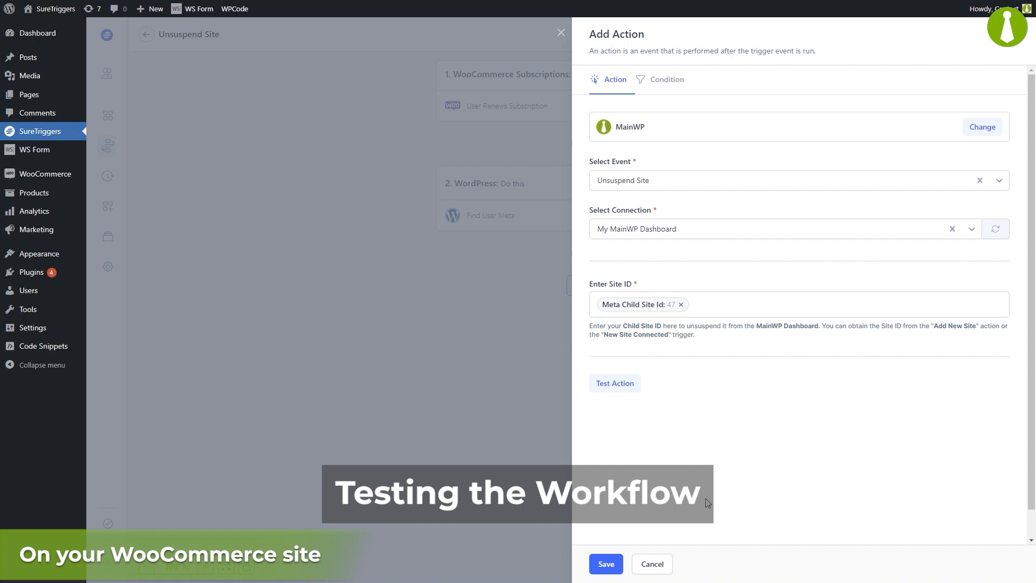
Step: Test the Unsuspend Site action, checking Easy Discourse in the reloaded MainWP Dashboard sites list, and save the action
left_click(615, 383)
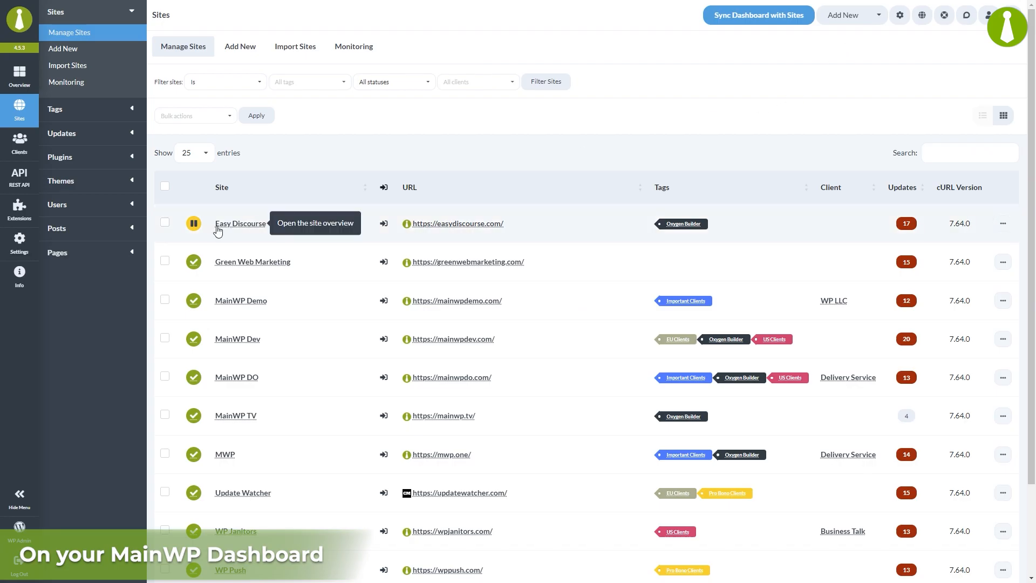
right_click(311, 162)
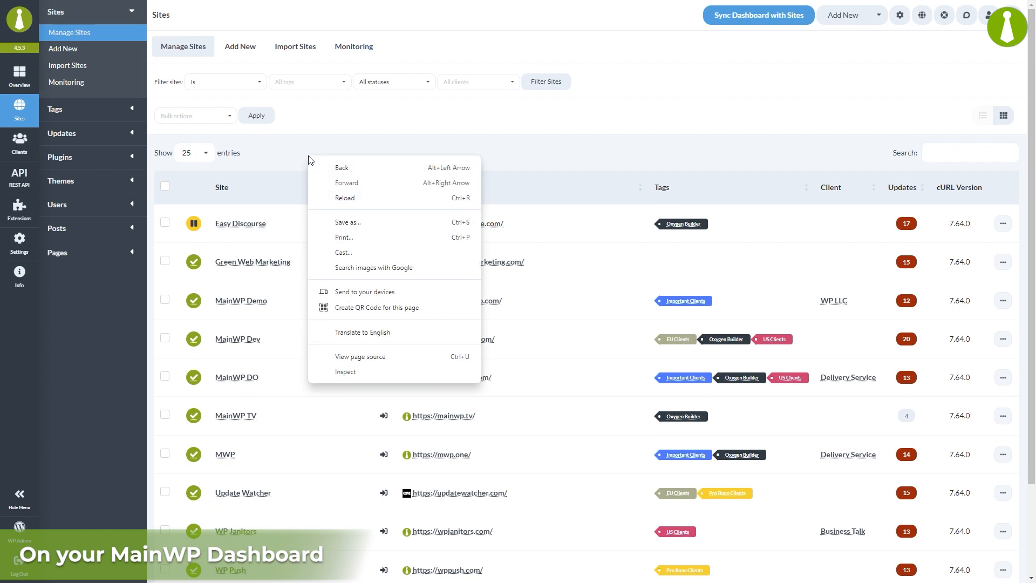
left_click(352, 198)
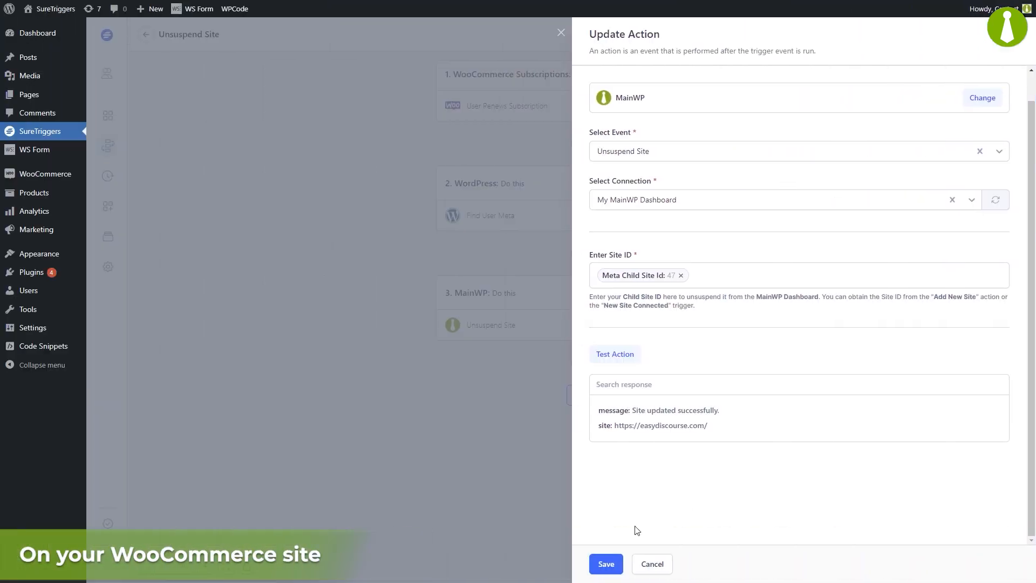
left_click(606, 564)
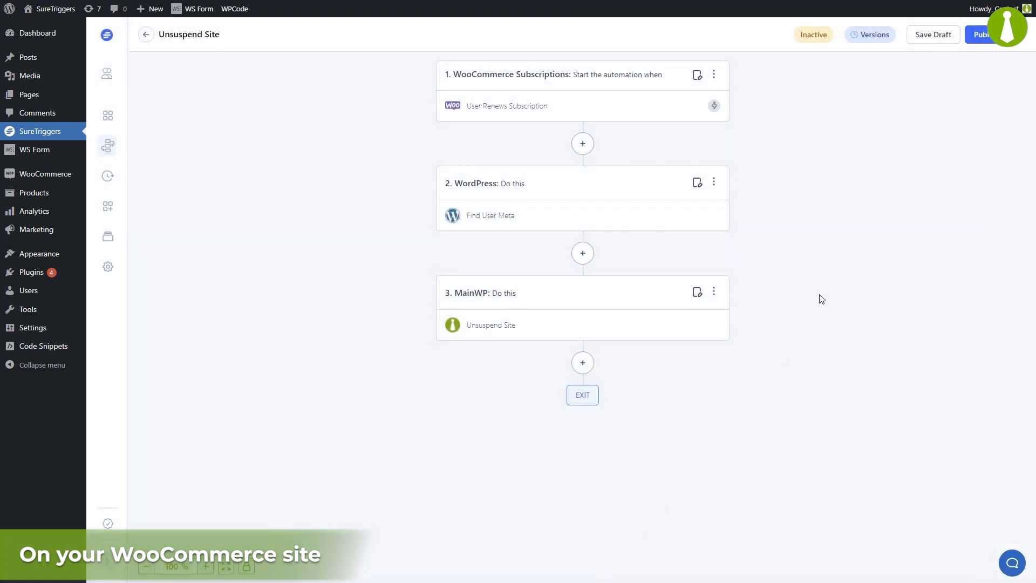